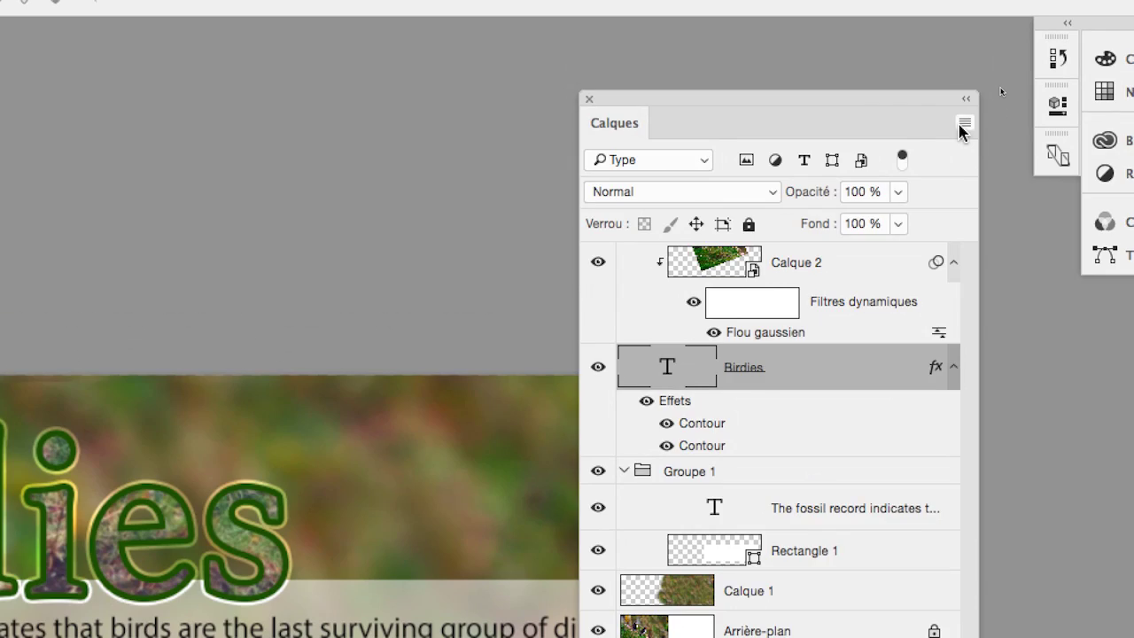
Create a new group from the Calque 2 and Birdies title layers, keeping the default group settings
{"action": "left_click", "coordinate": [962, 124]}
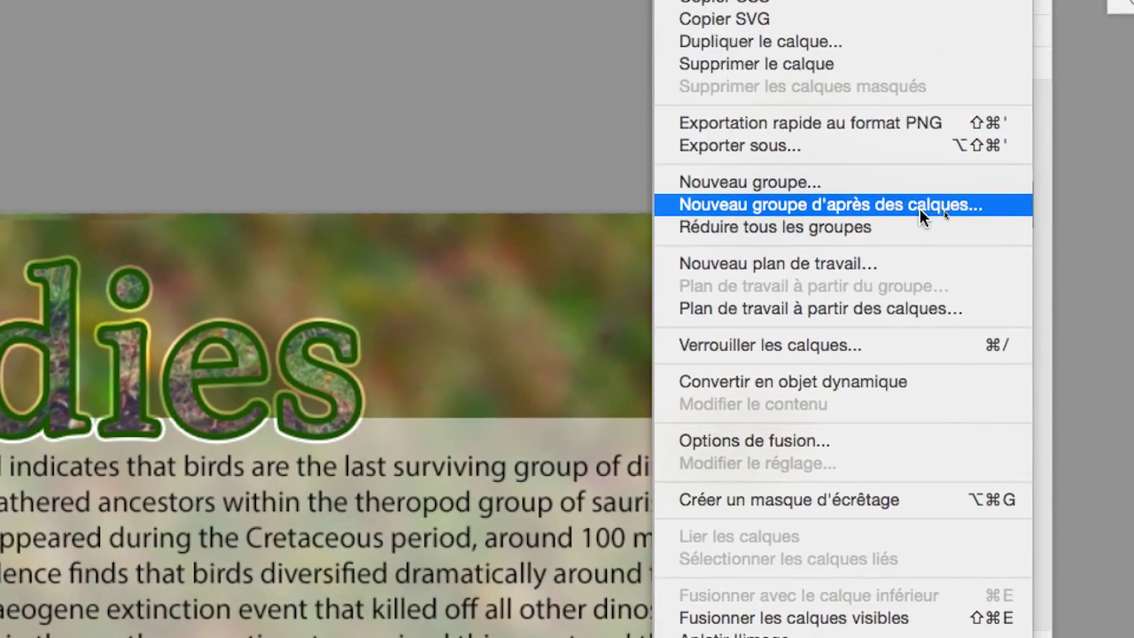
{"action": "left_click", "coordinate": [922, 216]}
{"action": "left_click", "coordinate": [647, 233]}
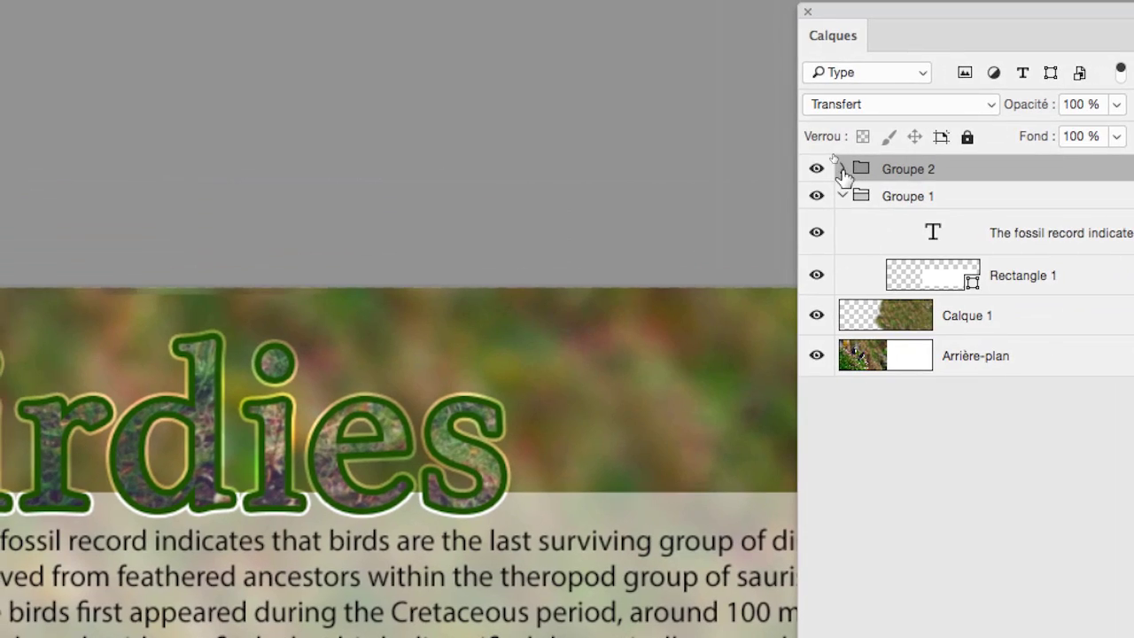
Expand the new group to examine its Calque 2 and Birdies layers, and leave both groups collapsed
{"action": "left_click", "coordinate": [778, 91]}
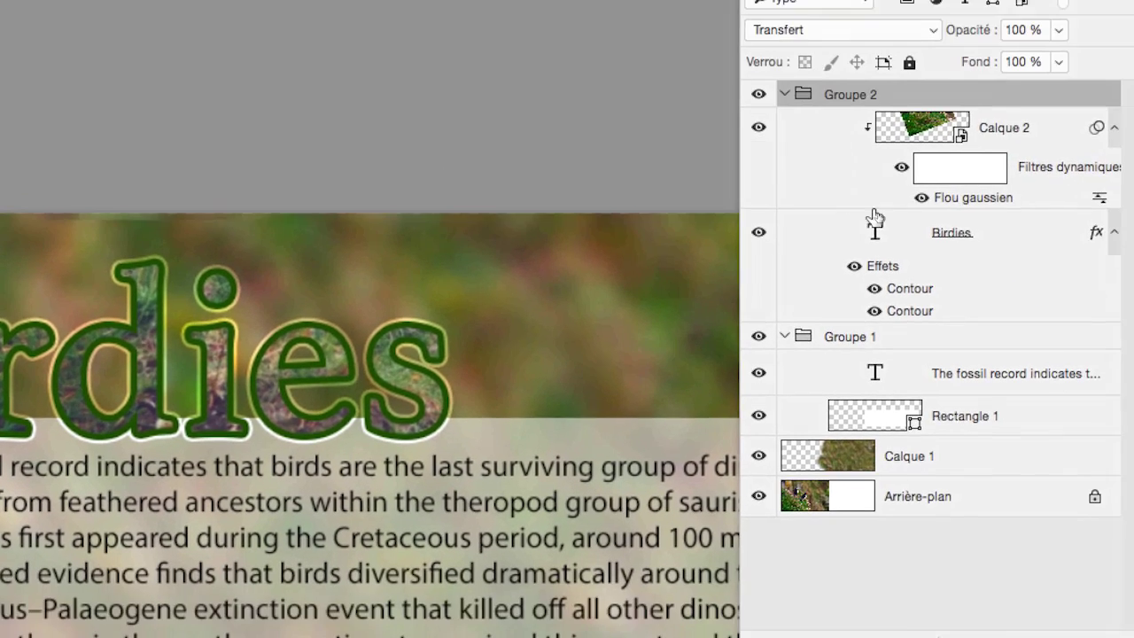
{"action": "left_click", "coordinate": [875, 222]}
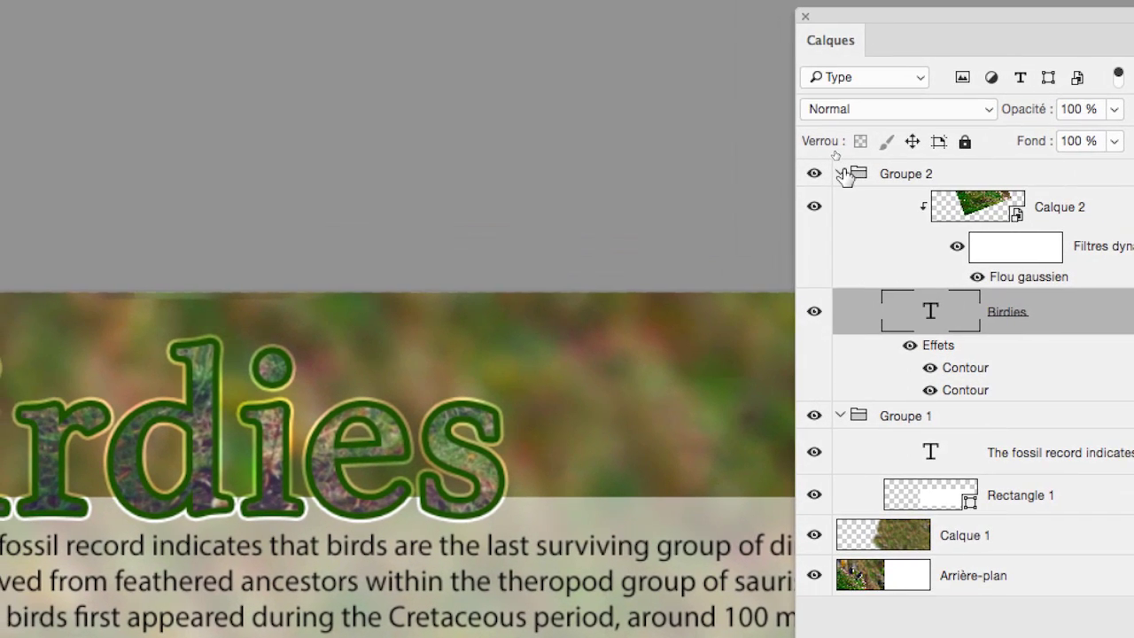
{"action": "left_click", "coordinate": [788, 95]}
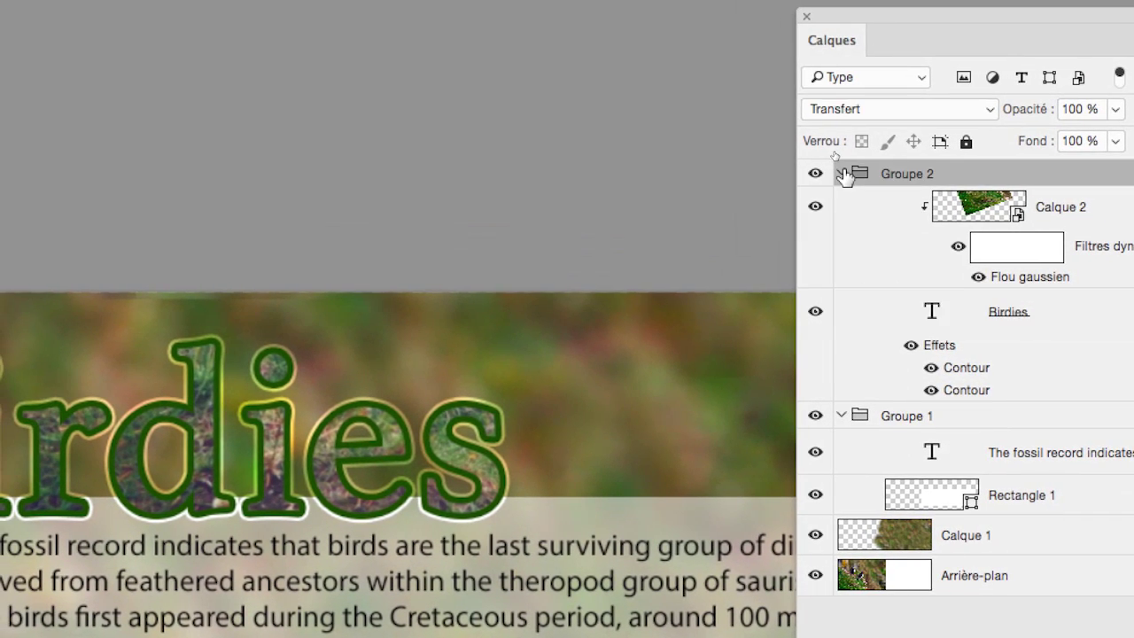
{"action": "left_click", "coordinate": [841, 173]}
{"action": "left_click", "coordinate": [842, 170]}
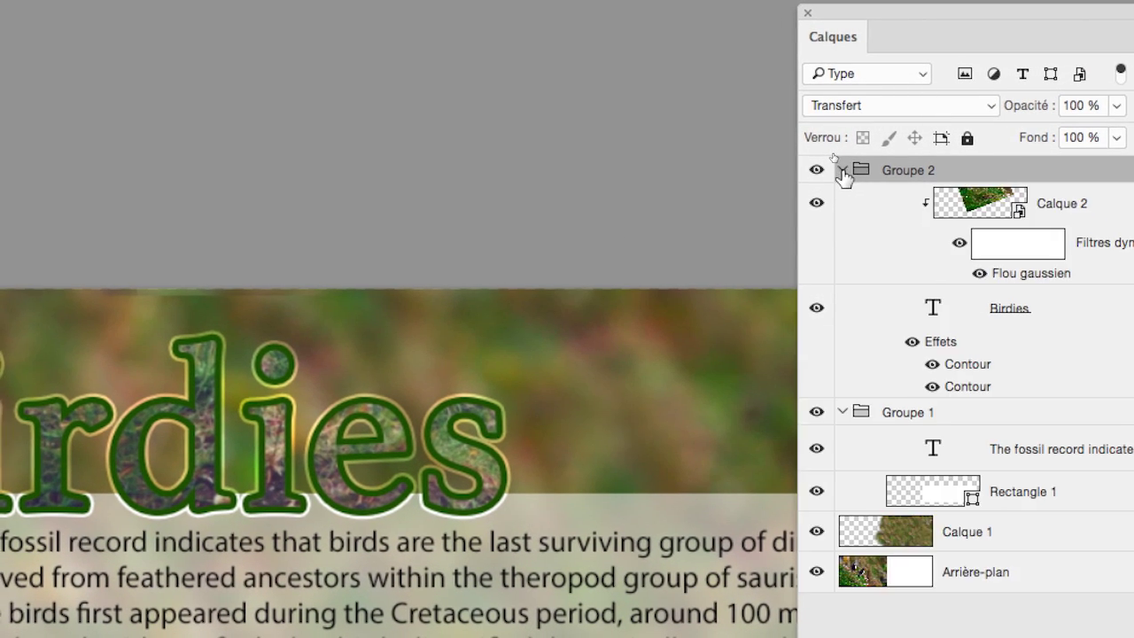
{"action": "left_click", "coordinate": [842, 170]}
{"action": "left_click", "coordinate": [844, 196]}
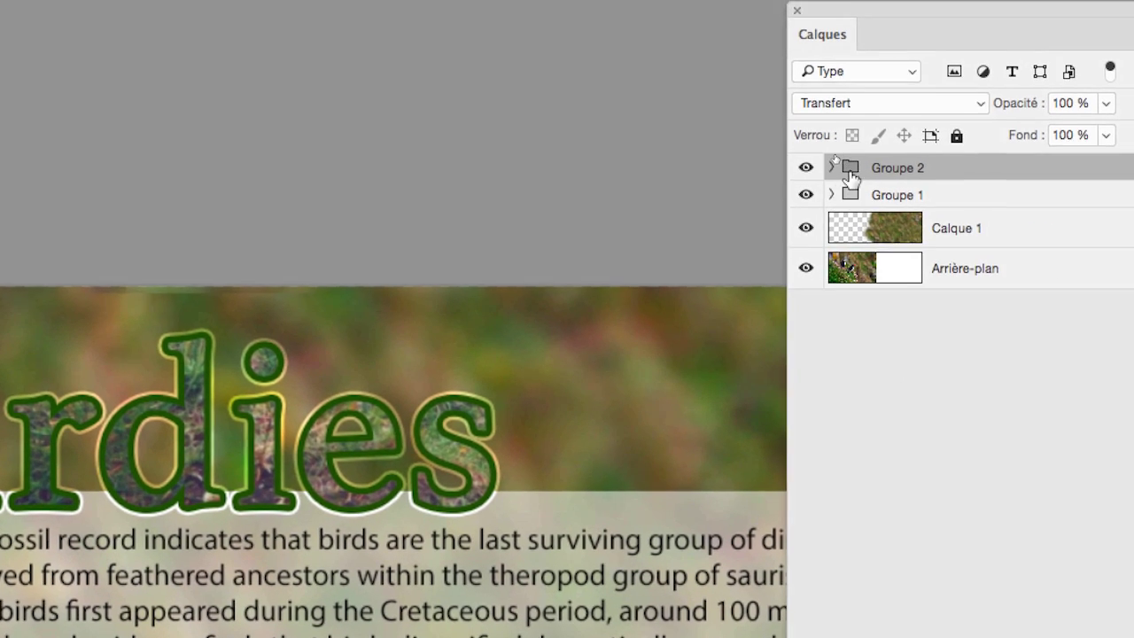
{"action": "left_click", "coordinate": [840, 155]}
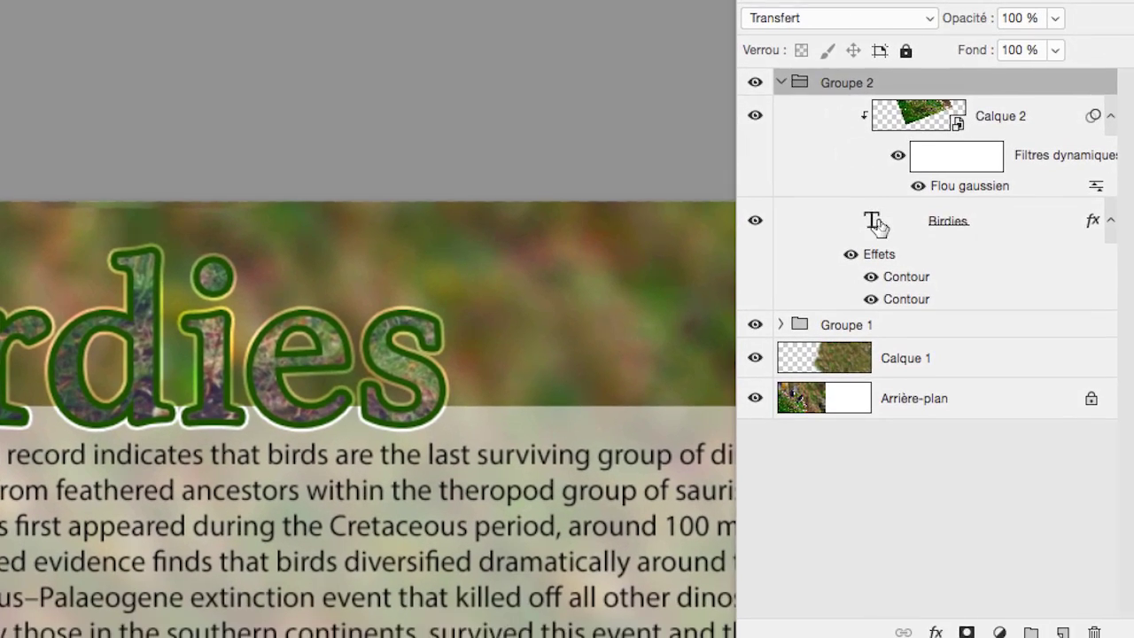
{"action": "left_click", "coordinate": [875, 223]}
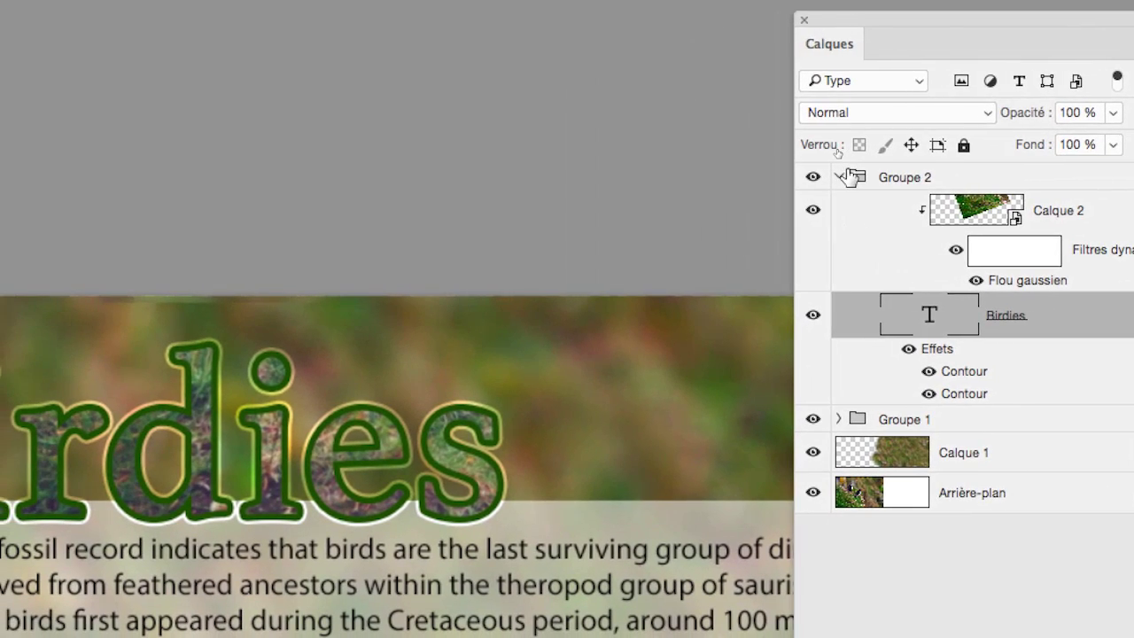
{"action": "left_click", "coordinate": [730, 216]}
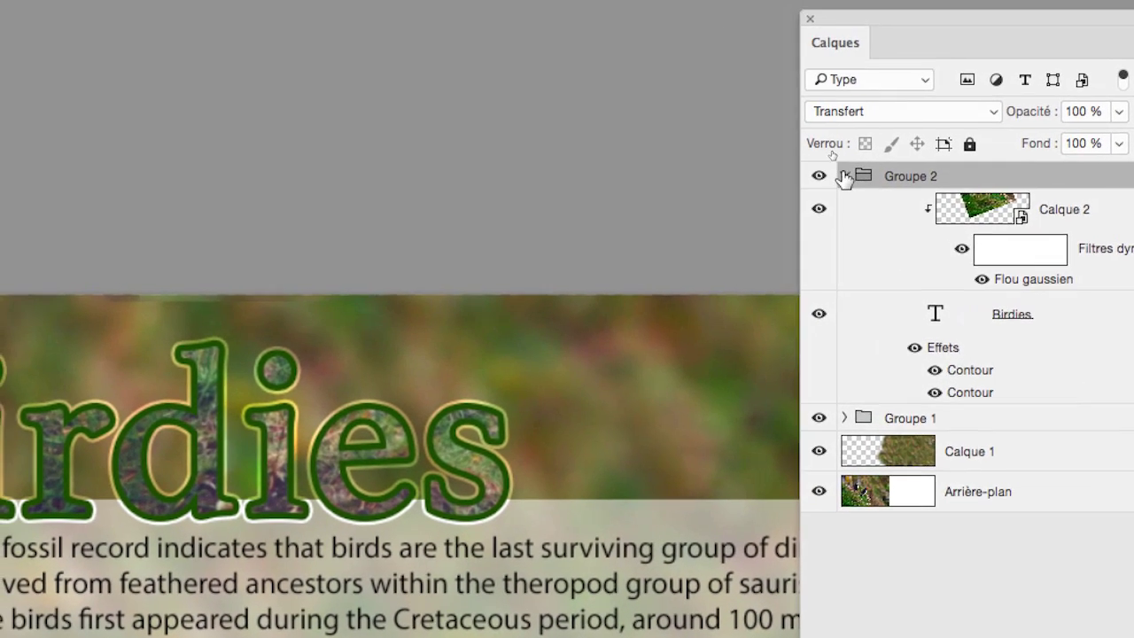
{"action": "left_click", "coordinate": [835, 169]}
Rename the new group as "texte avec image"
{"action": "double_click", "coordinate": [881, 170]}
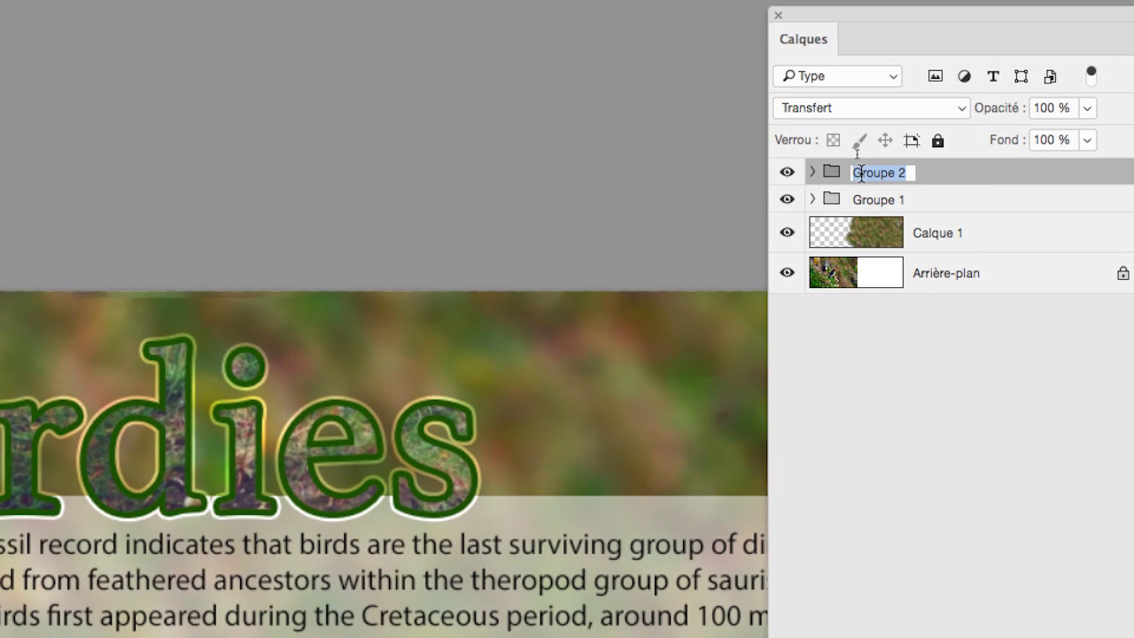
{"action": "type", "text": "texte avec image"}
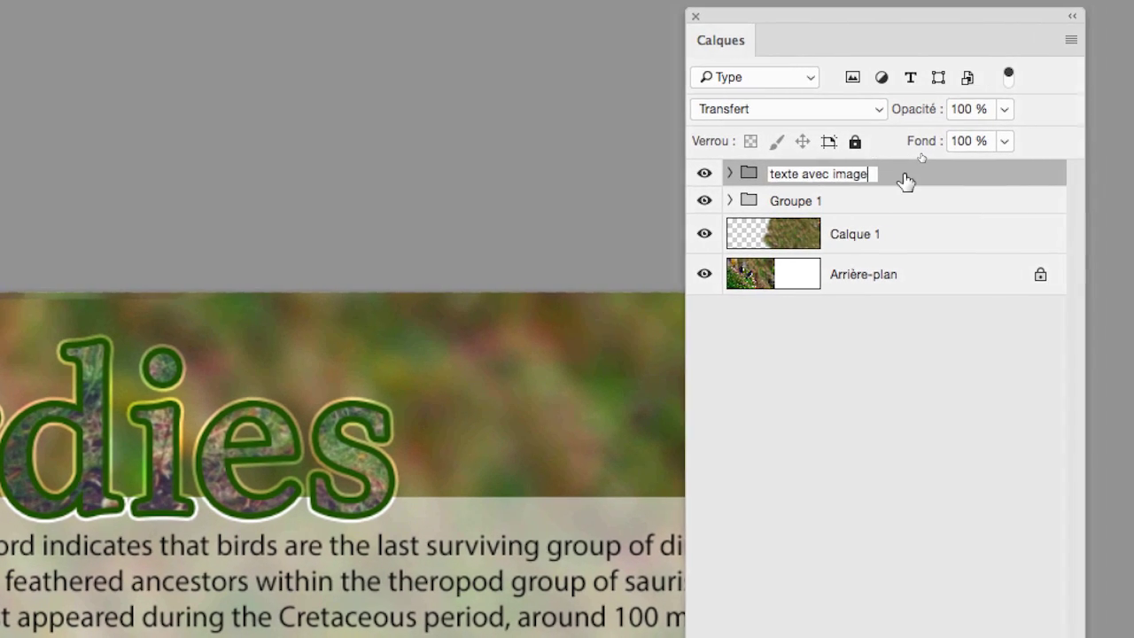
{"action": "left_click", "coordinate": [977, 183]}
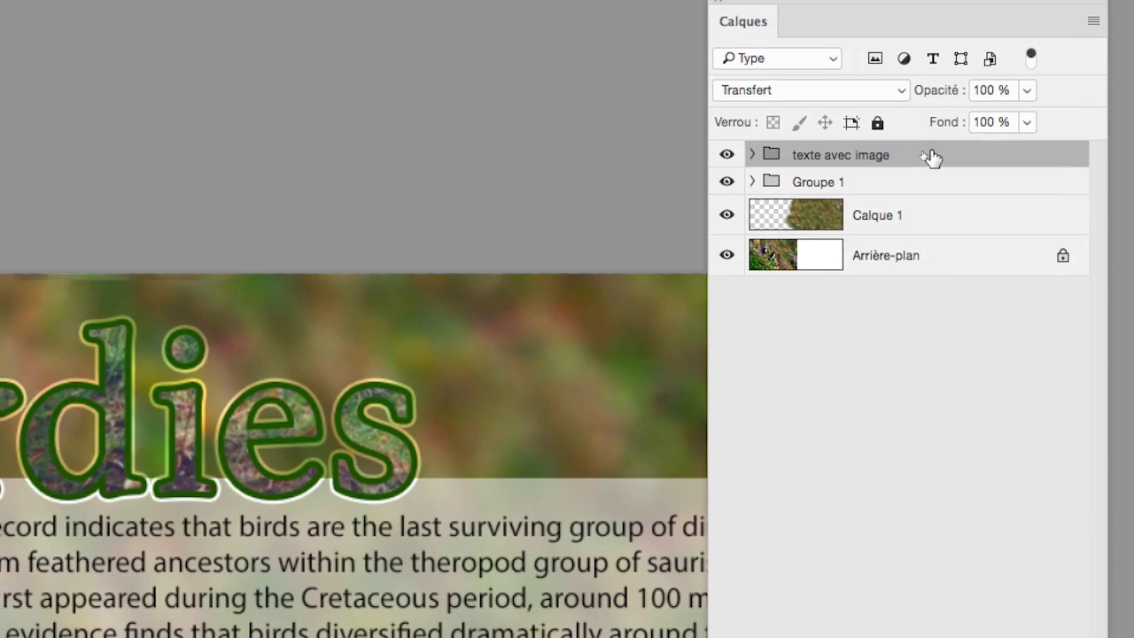
Duplicate the "texte avec image" group and hide the original group
{"action": "left_click_drag", "start_coordinate": [927, 160], "coordinate": [1035, 637]}
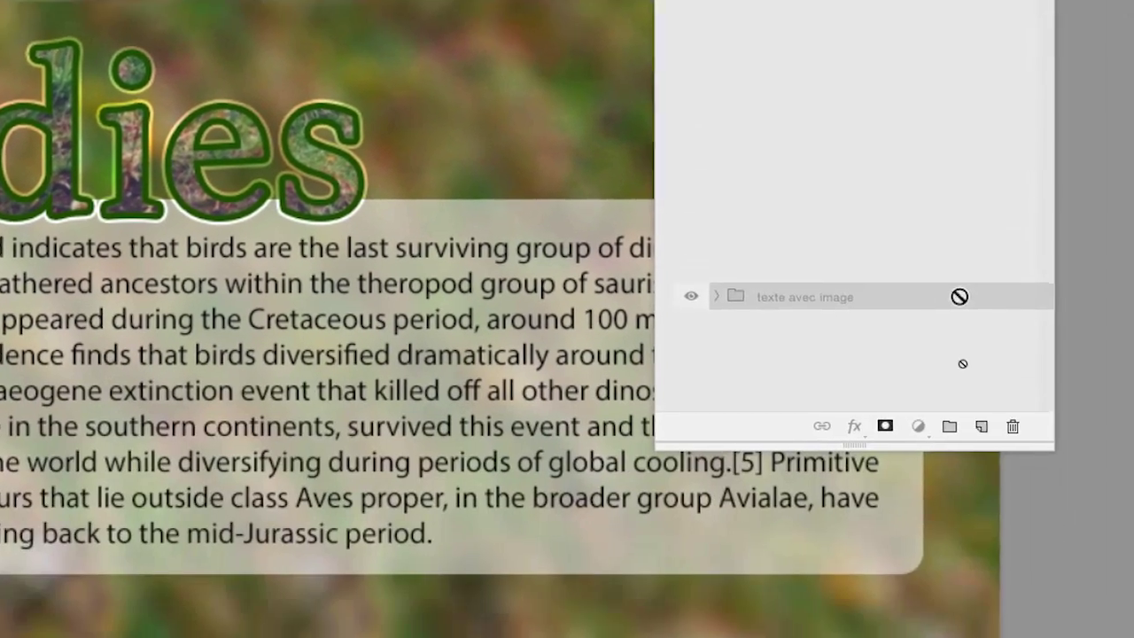
{"action": "left_click_drag", "start_coordinate": [966, 337], "coordinate": [971, 351]}
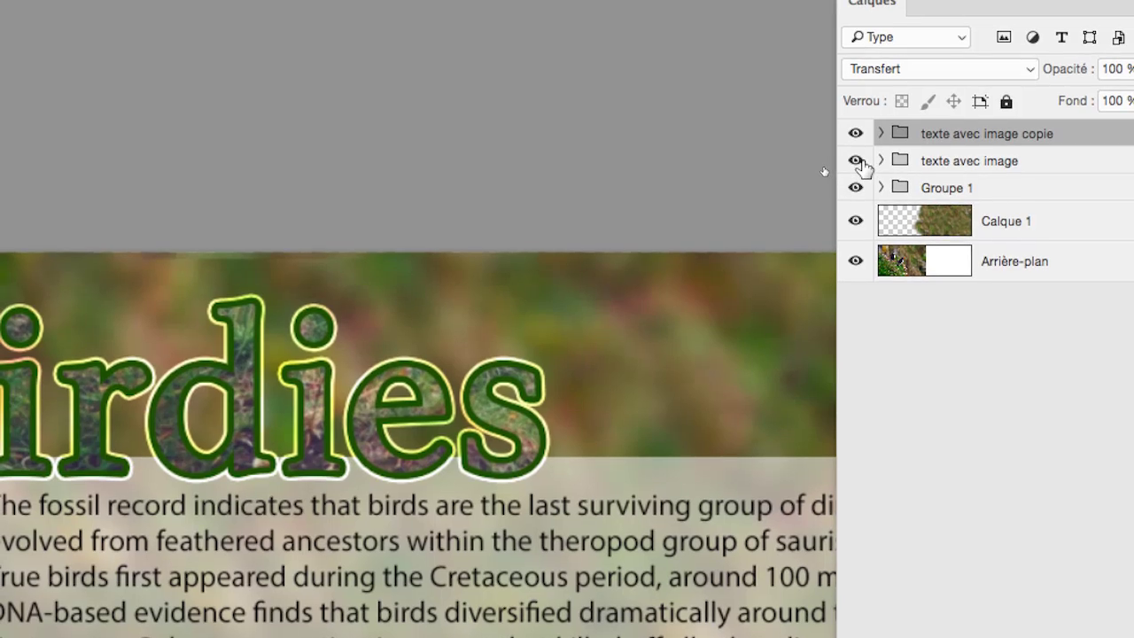
{"action": "left_click", "coordinate": [822, 146]}
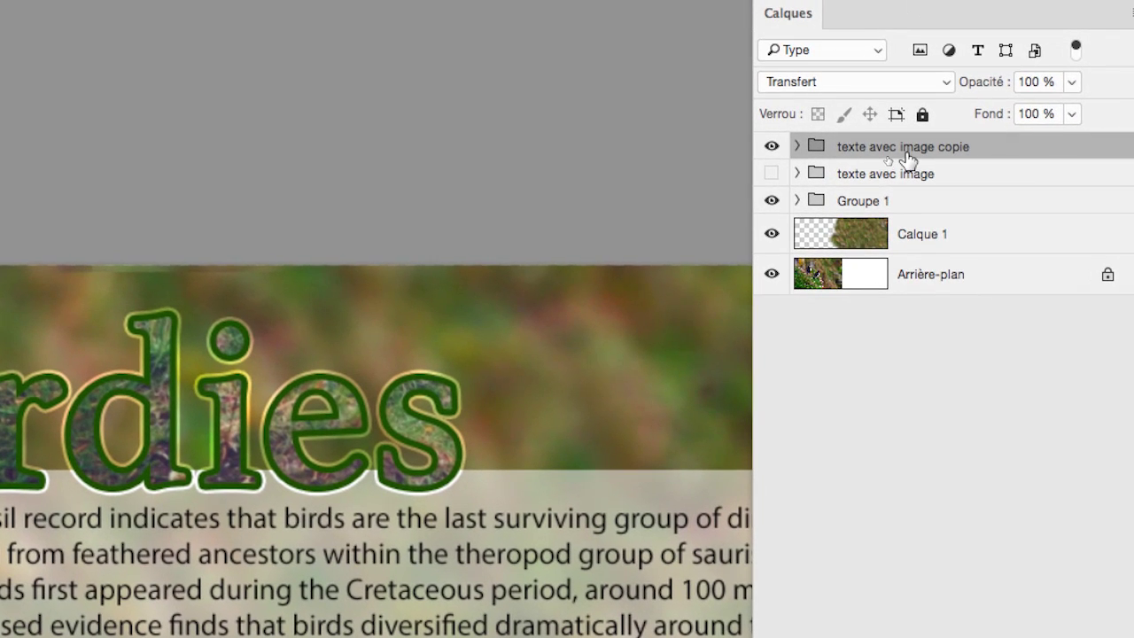
Rename the duplicated group as "texte cristal"
{"action": "double_click", "coordinate": [958, 129]}
{"action": "left_click", "coordinate": [869, 148]}
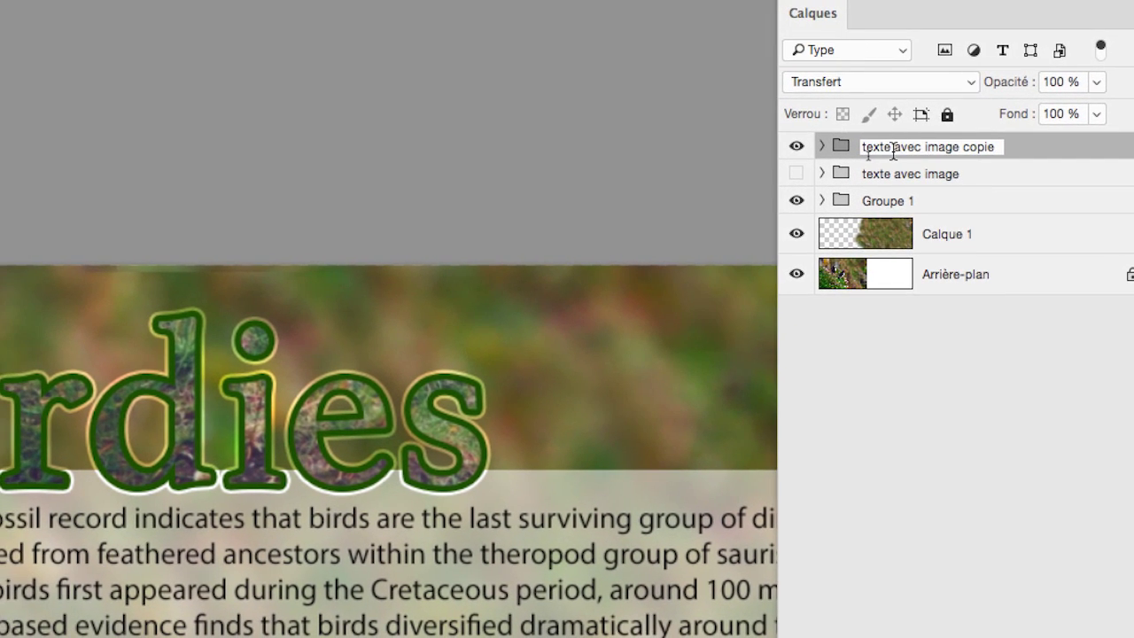
{"action": "left_click_drag", "start_coordinate": [870, 148], "coordinate": [952, 149]}
{"action": "type", "text": "cr"}
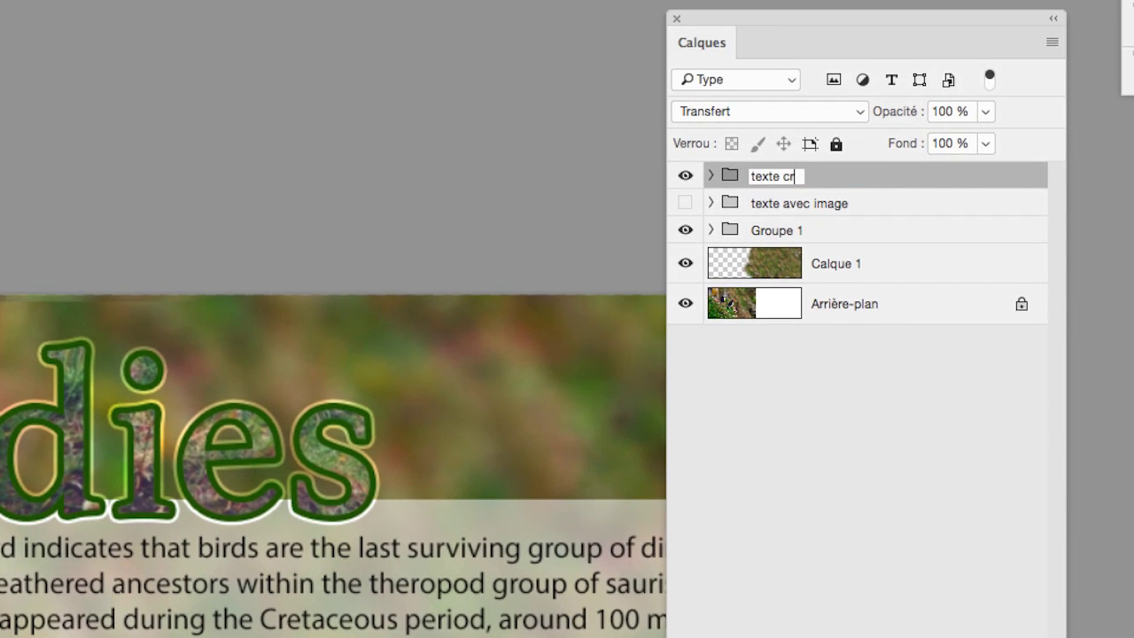
{"action": "type", "text": "istal"}
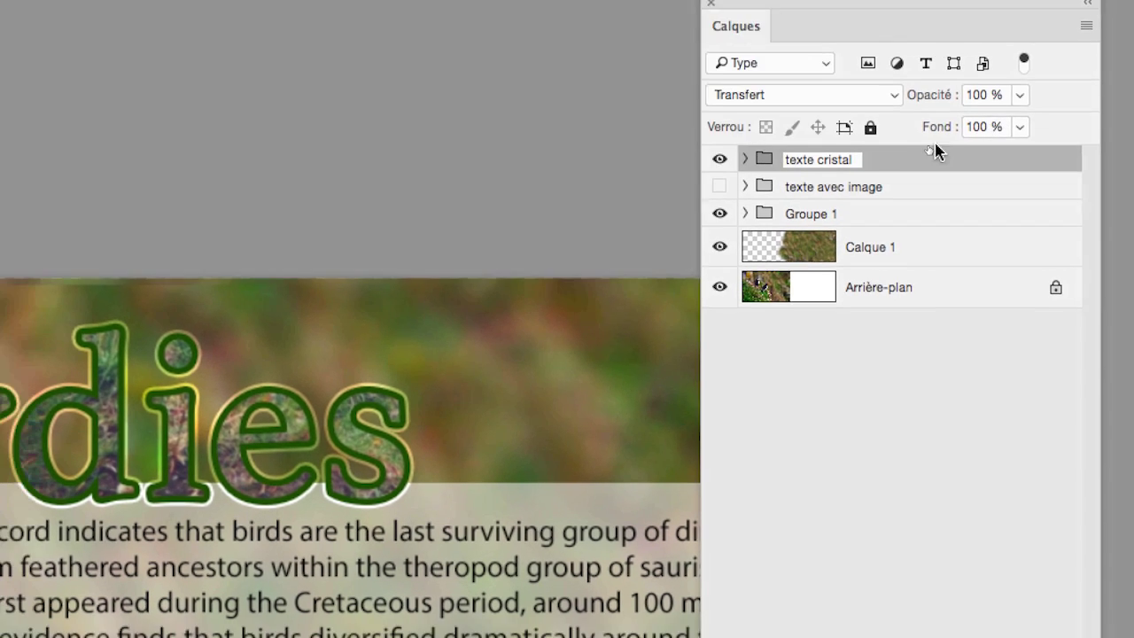
{"action": "left_click", "coordinate": [872, 175]}
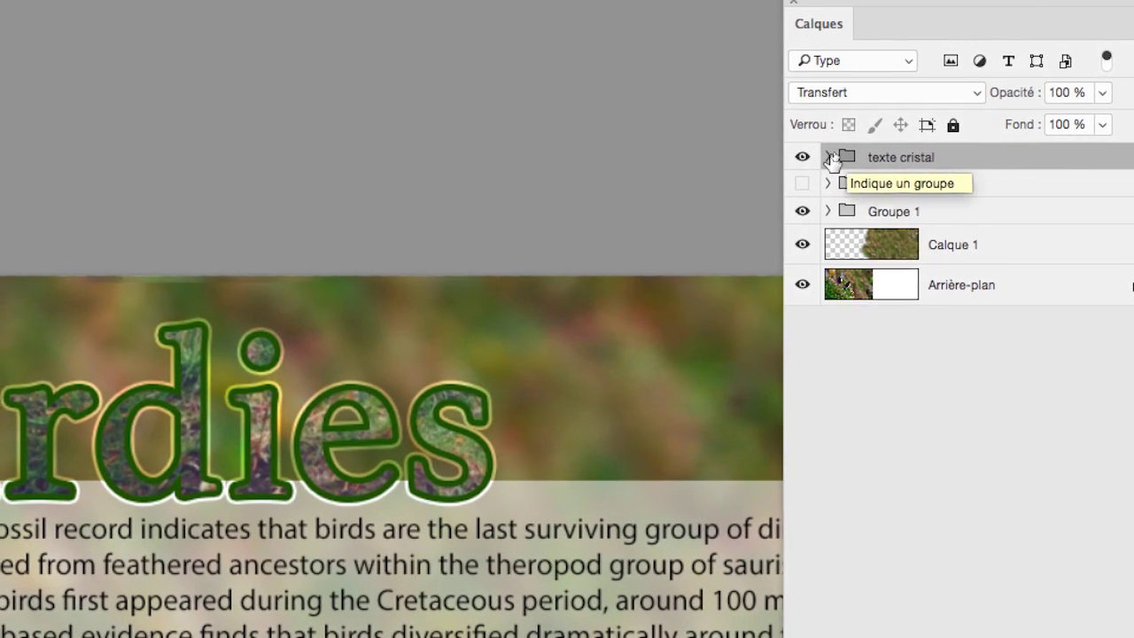
Expand the "texte cristal" group and hide its clipped image layer Calque 2
{"action": "left_click", "coordinate": [829, 156]}
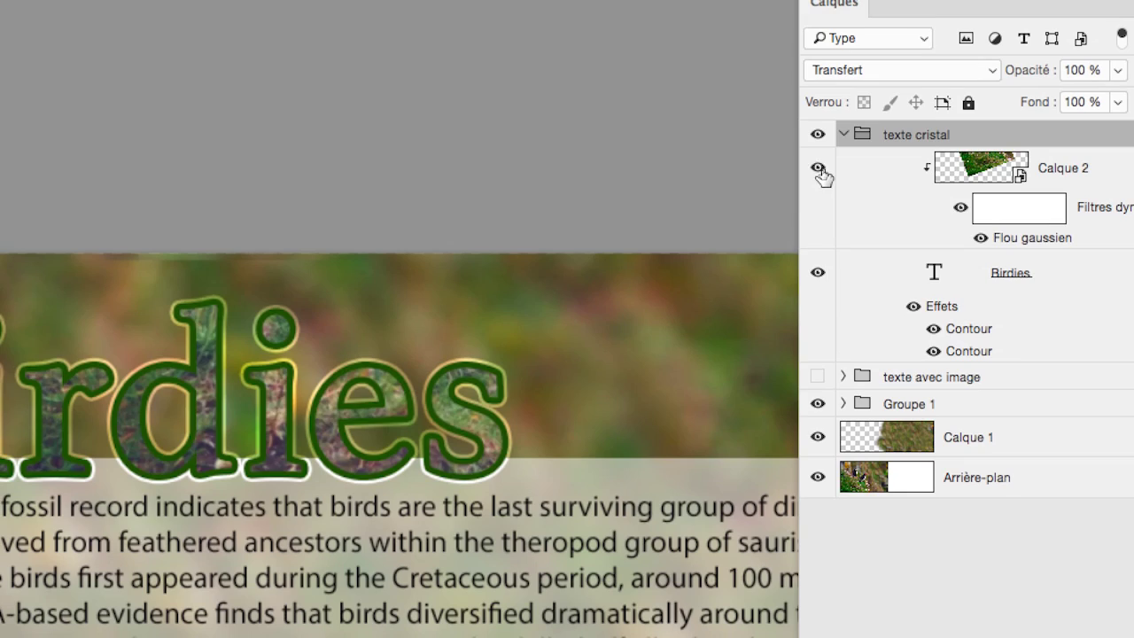
{"action": "left_click", "coordinate": [802, 191]}
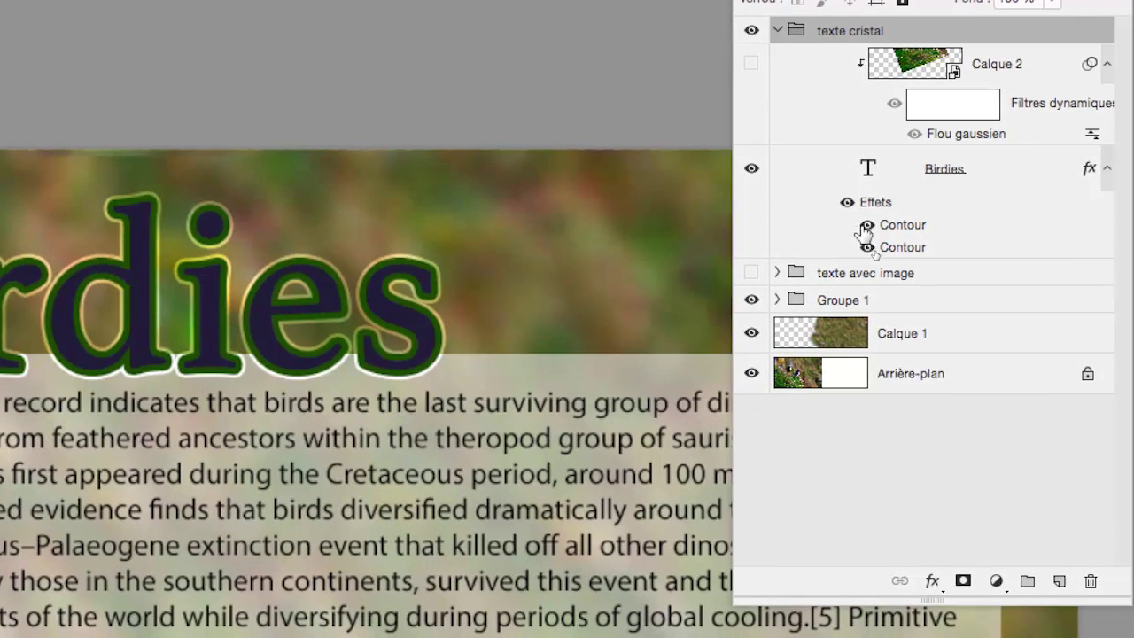
{"action": "mouse_move", "coordinate": [867, 225]}
{"action": "left_mouse_down"}
{"action": "mouse_move", "coordinate": [867, 247]}
{"action": "mouse_move", "coordinate": [859, 216]}
{"action": "left_mouse_up"}
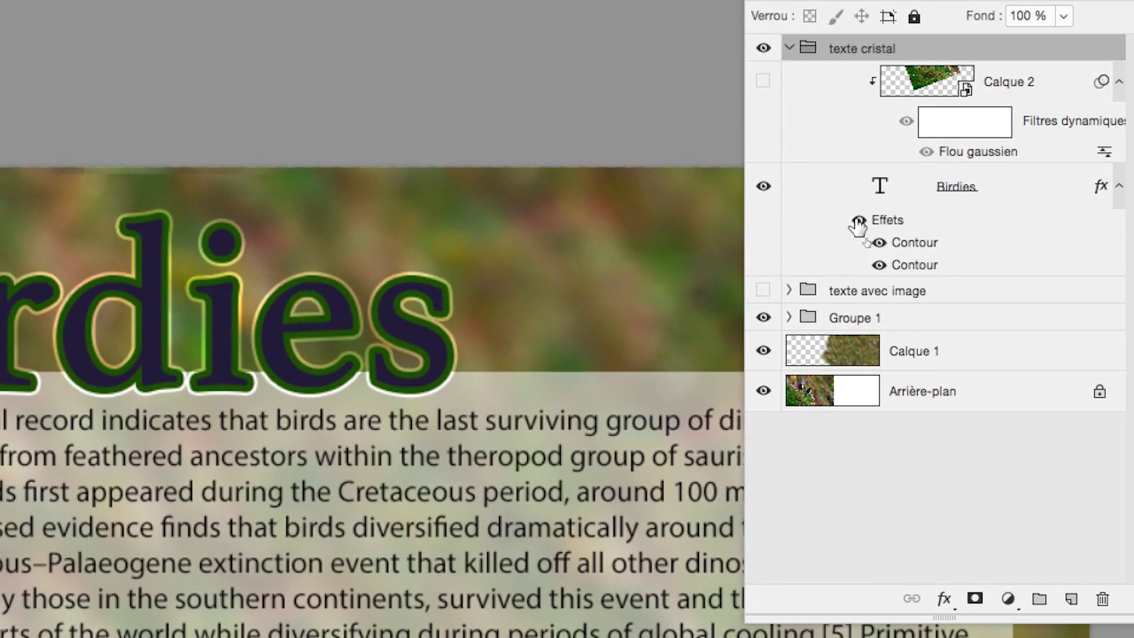
Toggle the visibility of all effects on the Birdies text layer and leave them hidden
{"action": "left_click", "coordinate": [859, 222]}
{"action": "left_click", "coordinate": [858, 226]}
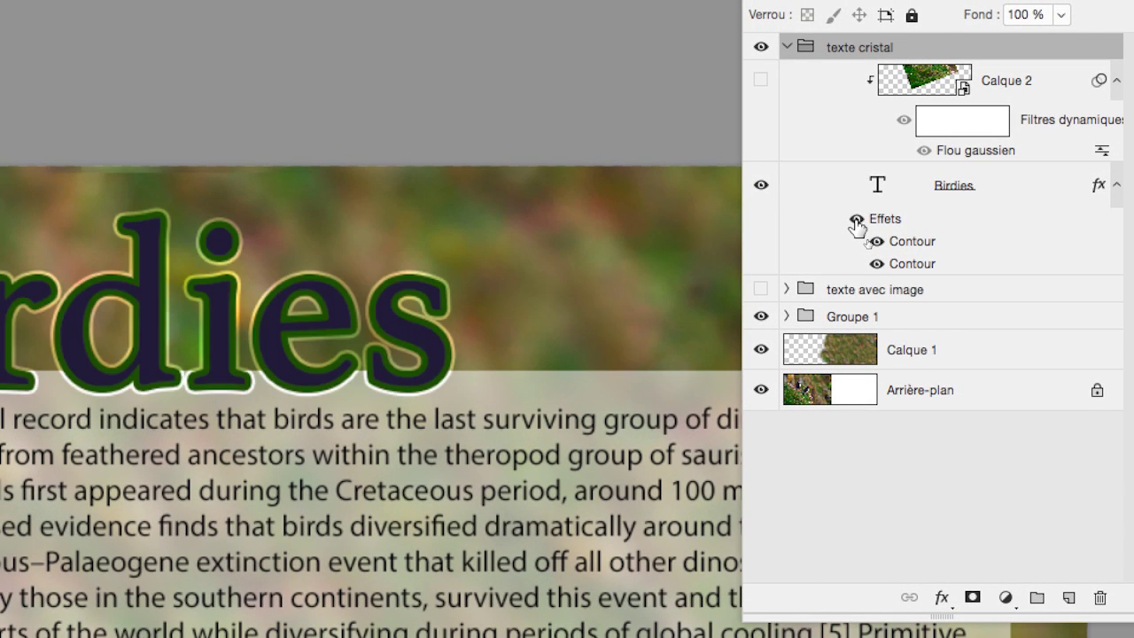
{"action": "left_click", "coordinate": [858, 225]}
{"action": "left_click", "coordinate": [858, 224]}
{"action": "left_click", "coordinate": [858, 224]}
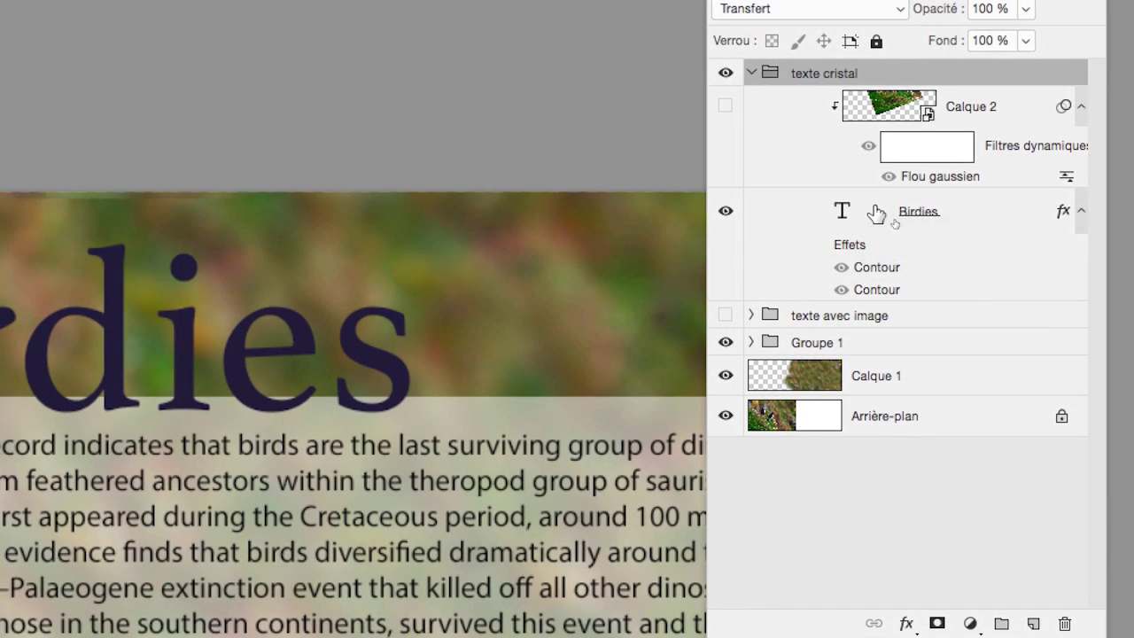
Select the Birdies text layer, show its effects again and hide both Contour effects individually
{"action": "left_click", "coordinate": [894, 184]}
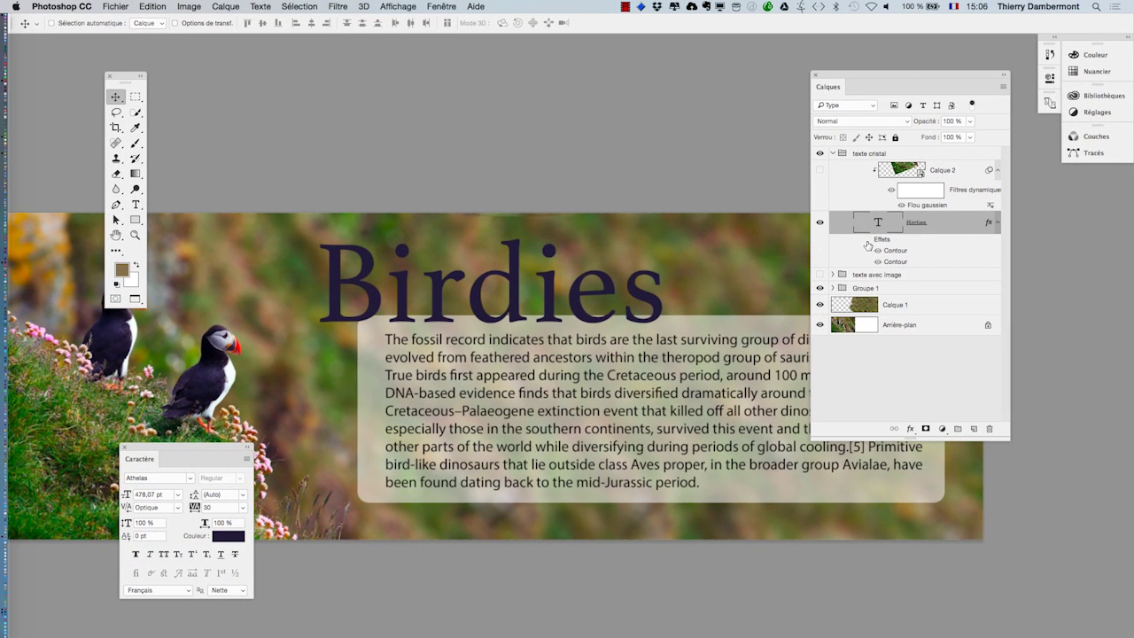
{"action": "left_click", "coordinate": [868, 241]}
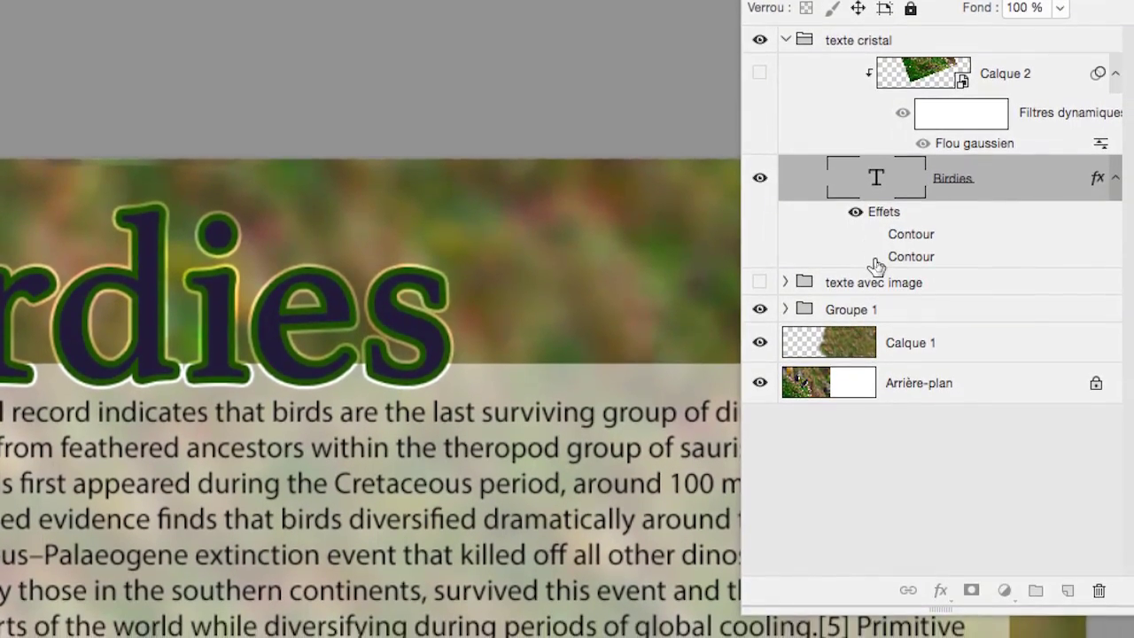
{"action": "left_click", "coordinate": [875, 251]}
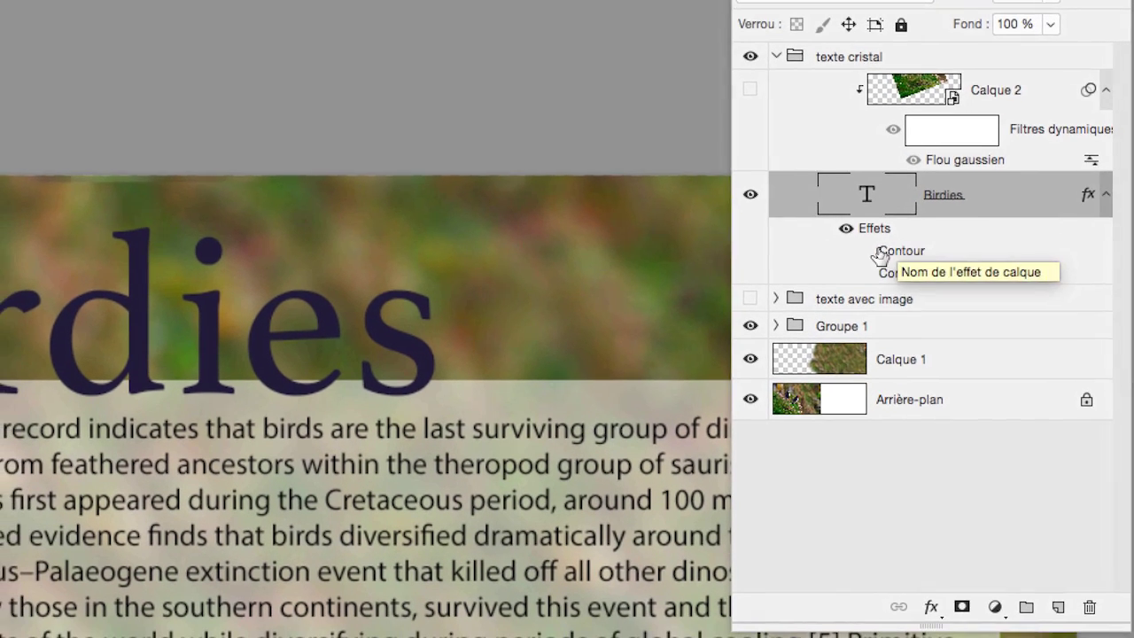
{"action": "left_click", "coordinate": [846, 262]}
{"action": "left_click", "coordinate": [846, 285]}
{"action": "left_click", "coordinate": [872, 241]}
{"action": "left_click", "coordinate": [872, 263]}
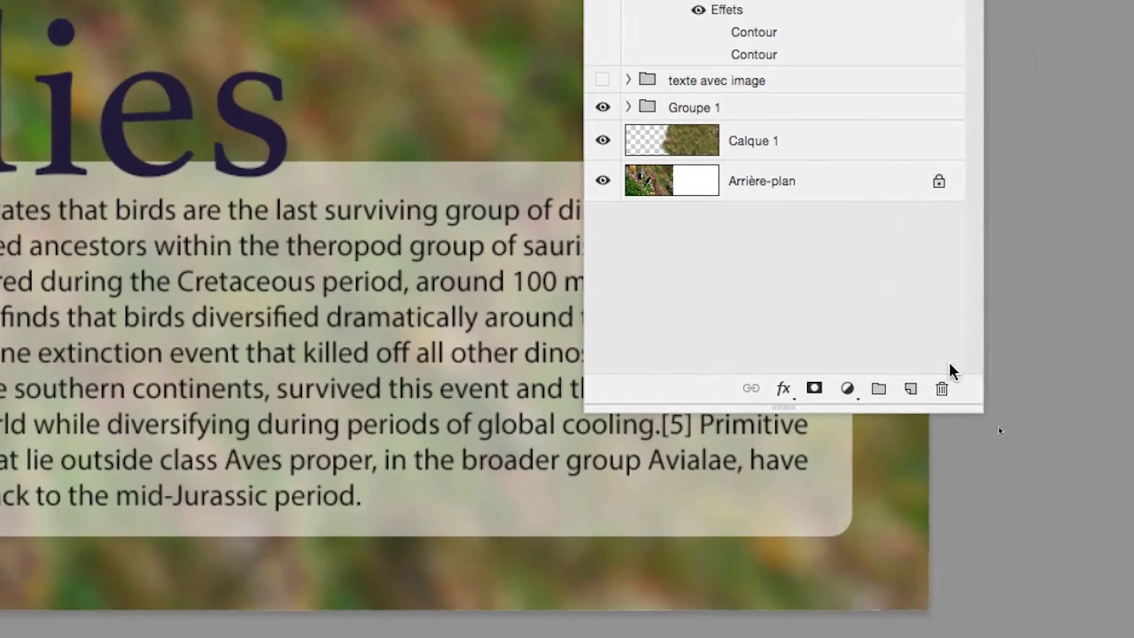
Widen the layers panel and apply Biseautage & estampage to the Birdies text with 168 % depth and 18 px size
{"action": "left_click_drag", "start_coordinate": [1104, 634], "coordinate": [1133, 611]}
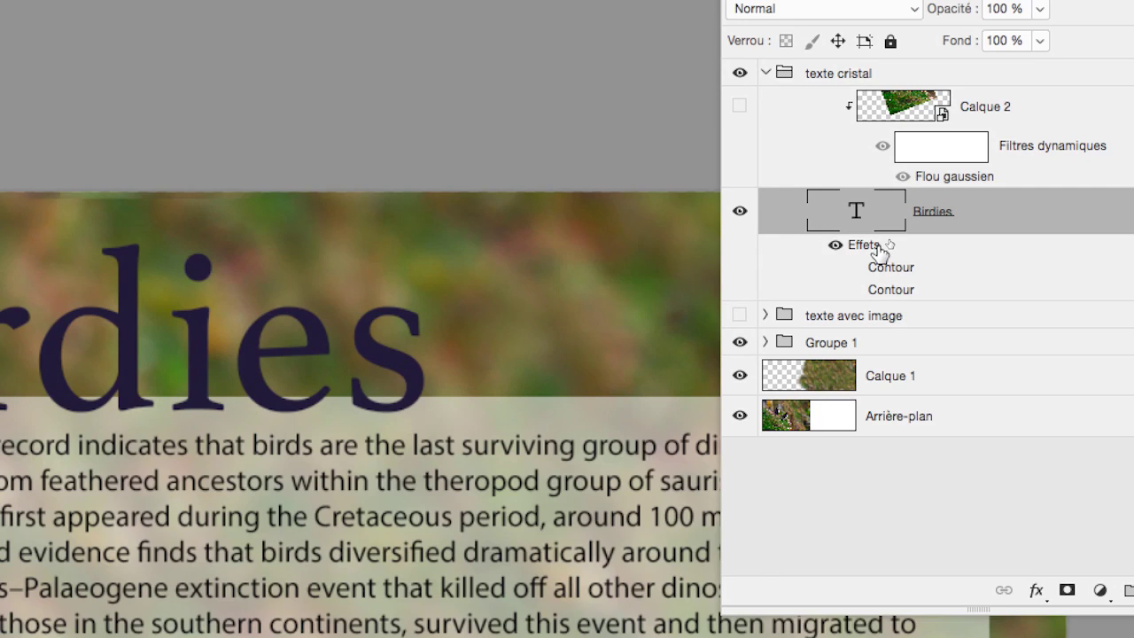
{"action": "double_click", "coordinate": [877, 249]}
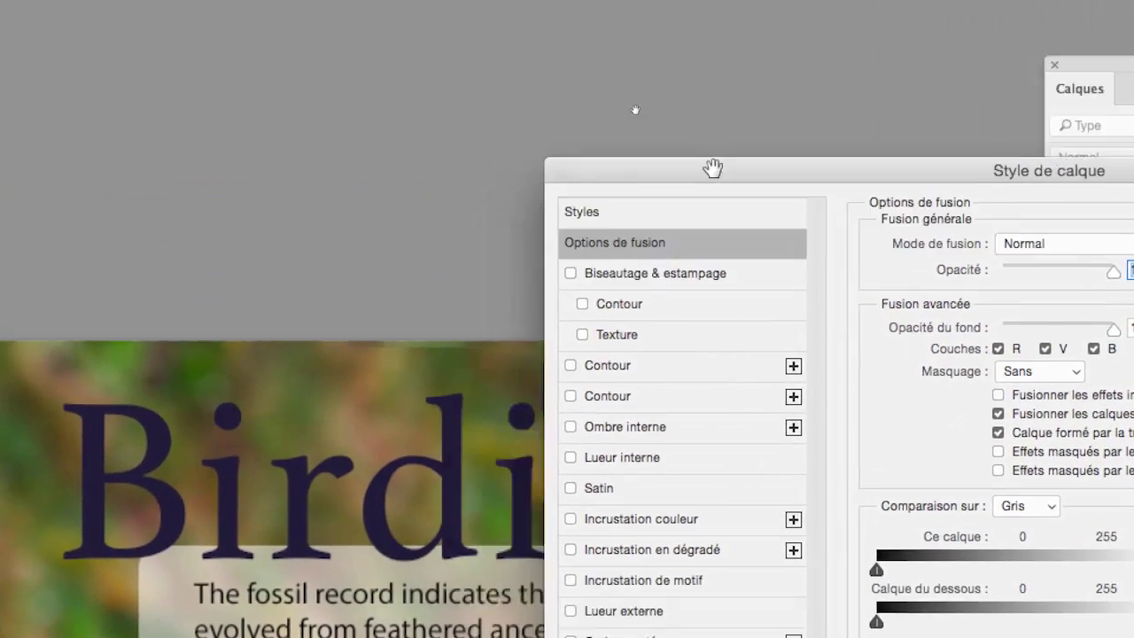
{"action": "left_click_drag", "start_coordinate": [714, 168], "coordinate": [658, 78]}
{"action": "left_click", "coordinate": [572, 180]}
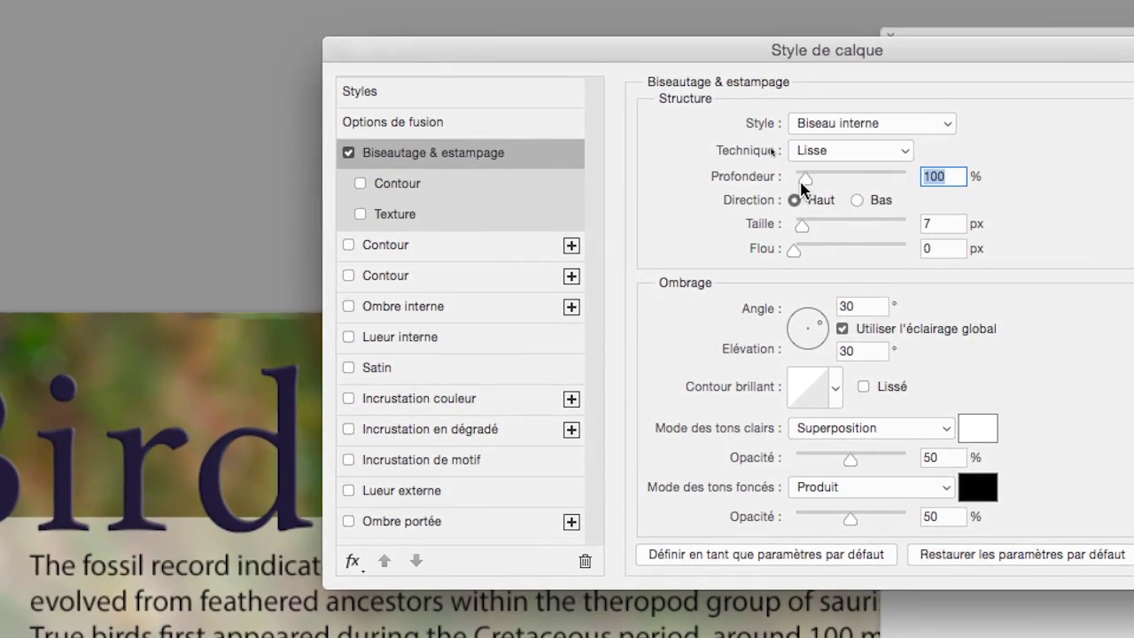
{"action": "left_click_drag", "start_coordinate": [803, 179], "coordinate": [805, 197]}
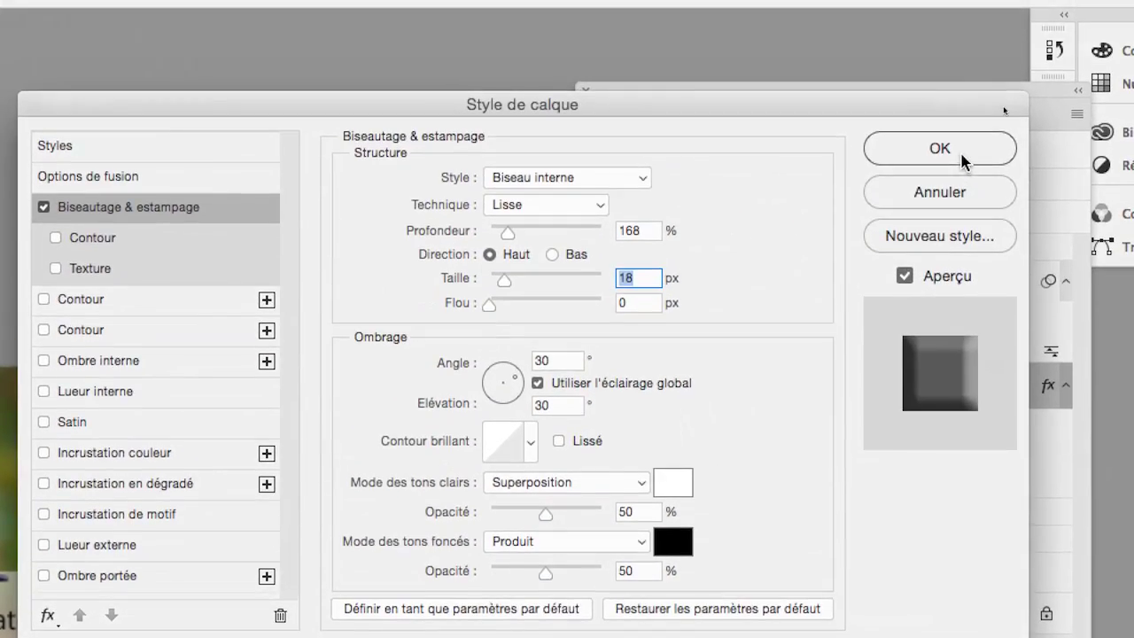
{"action": "left_click", "coordinate": [962, 73]}
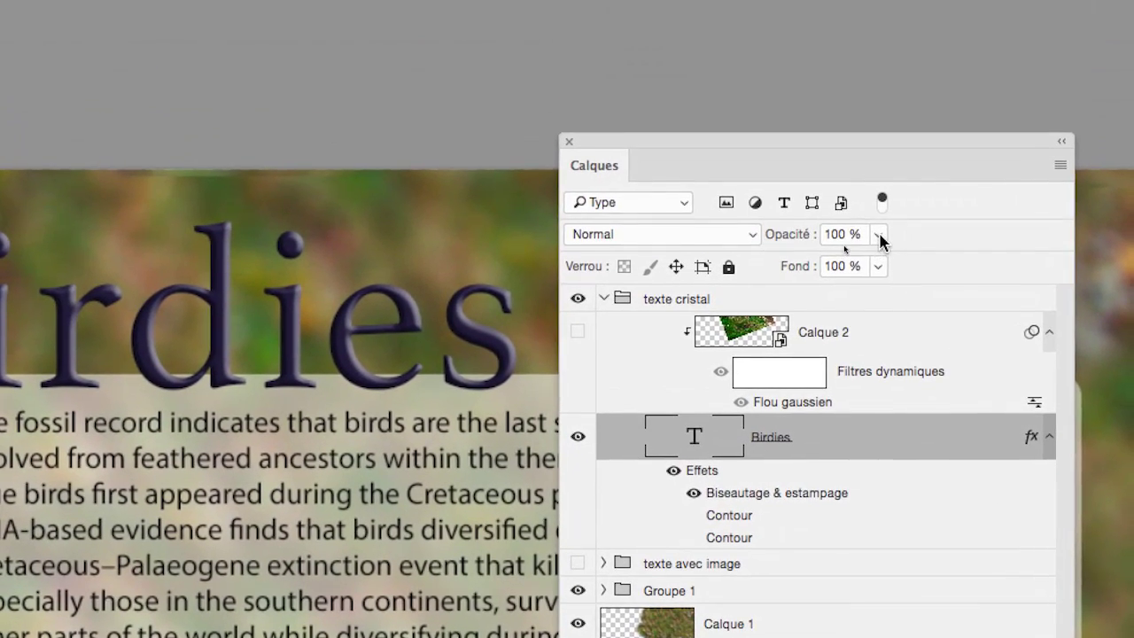
Set the fill opacity of the Birdies text layer to 0 %, keeping its layer opacity at 100 %
{"action": "left_click_drag", "start_coordinate": [881, 241], "coordinate": [958, 228]}
{"action": "left_click", "coordinate": [858, 263]}
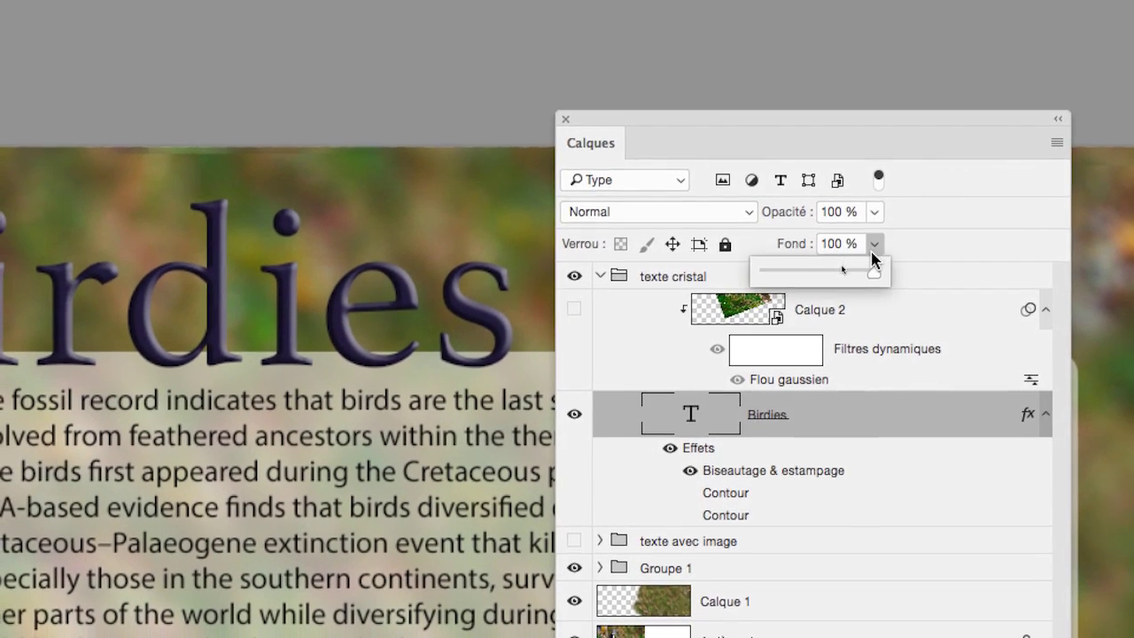
{"action": "left_click_drag", "start_coordinate": [869, 264], "coordinate": [789, 264]}
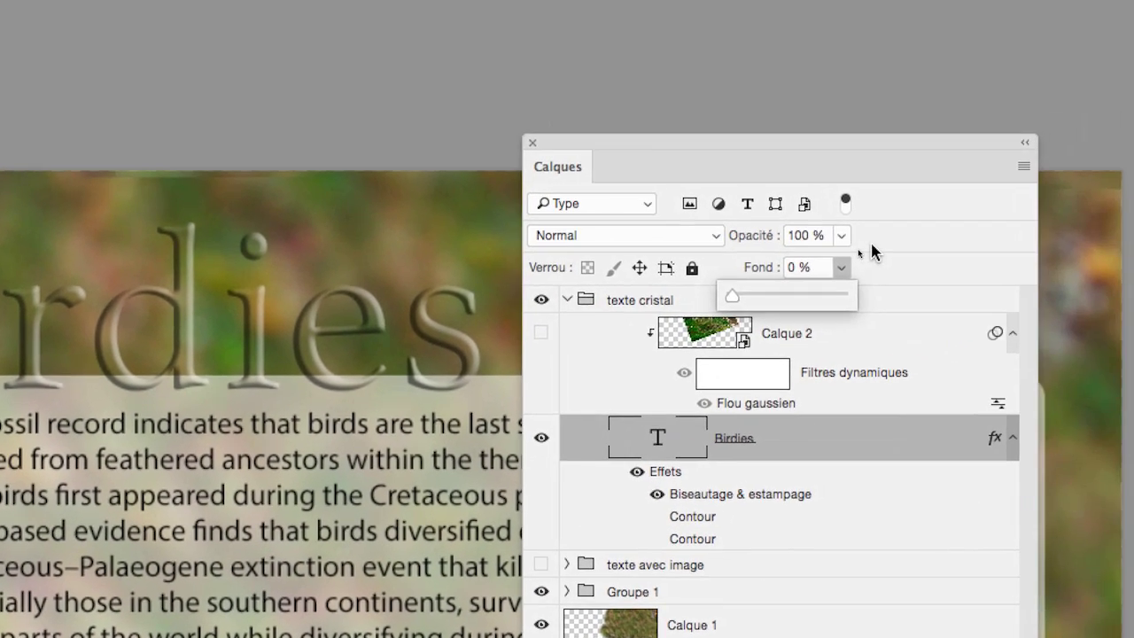
{"action": "left_click", "coordinate": [972, 224]}
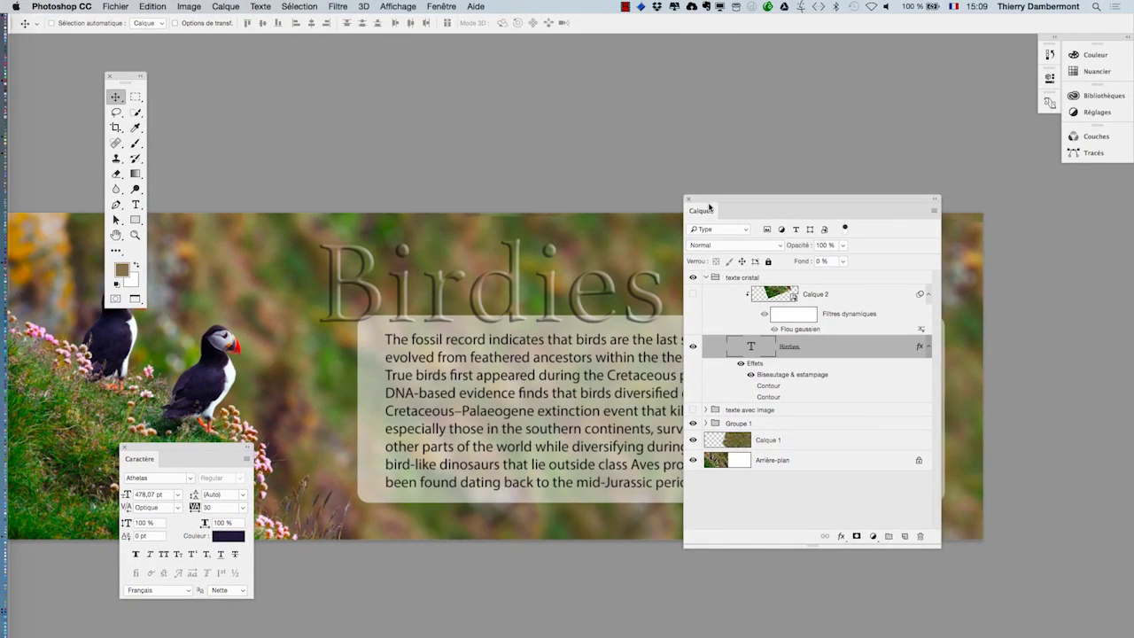
Move the layers panel clear of the Birdies title and examine the transparent bevelled lettering up close
{"action": "left_click_drag", "start_coordinate": [709, 207], "coordinate": [752, 200]}
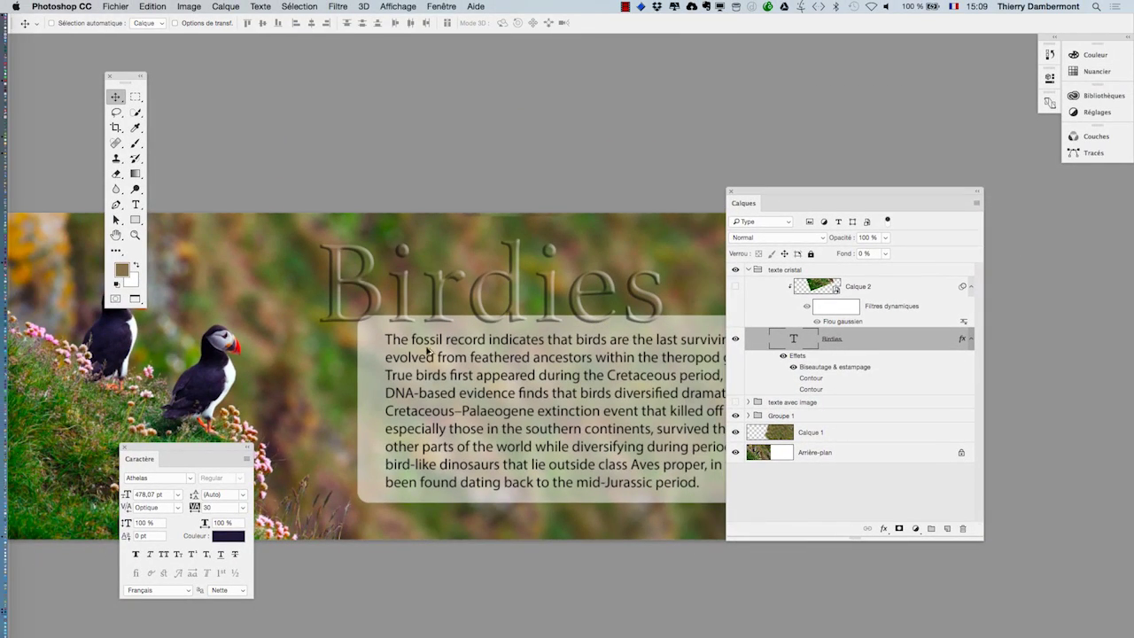
{"action": "scroll", "coordinate": [429, 335], "scroll_direction": "up", "scroll_amount": 3}
{"action": "scroll", "coordinate": [429, 337], "scroll_direction": "up", "scroll_amount": 3}
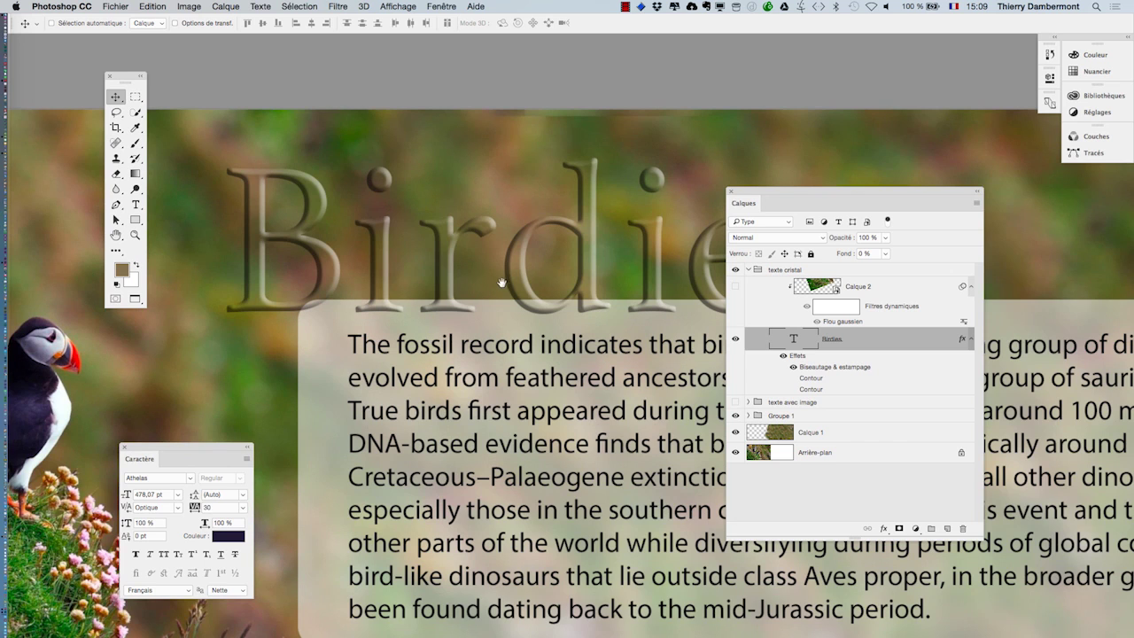
{"action": "left_click_drag", "start_coordinate": [502, 283], "coordinate": [494, 214]}
{"action": "left_click_drag", "start_coordinate": [788, 201], "coordinate": [795, 284]}
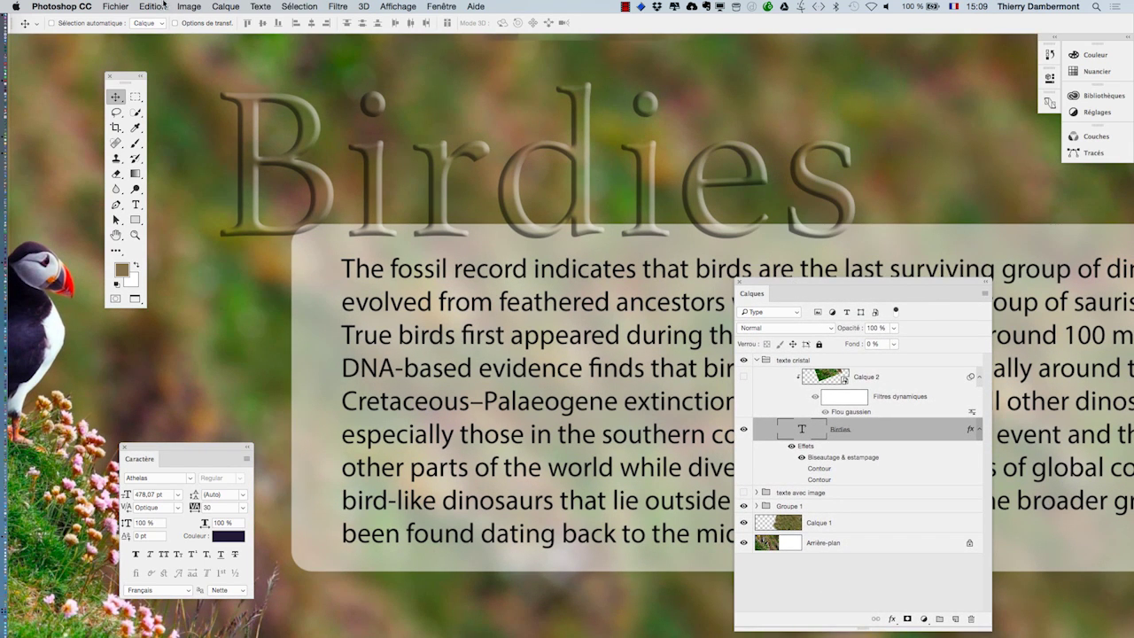
Start saving the document as a new Photoshop file and begin editing the version number ending its file name
{"action": "left_click", "coordinate": [116, 6]}
{"action": "left_click", "coordinate": [168, 130]}
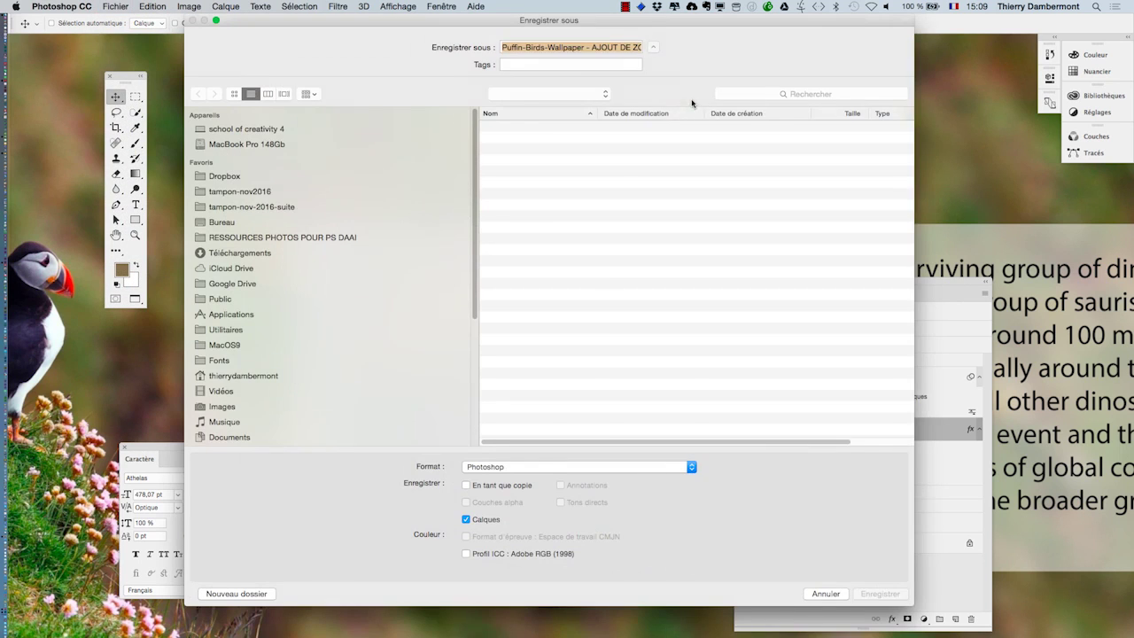
{"action": "left_click", "coordinate": [616, 47]}
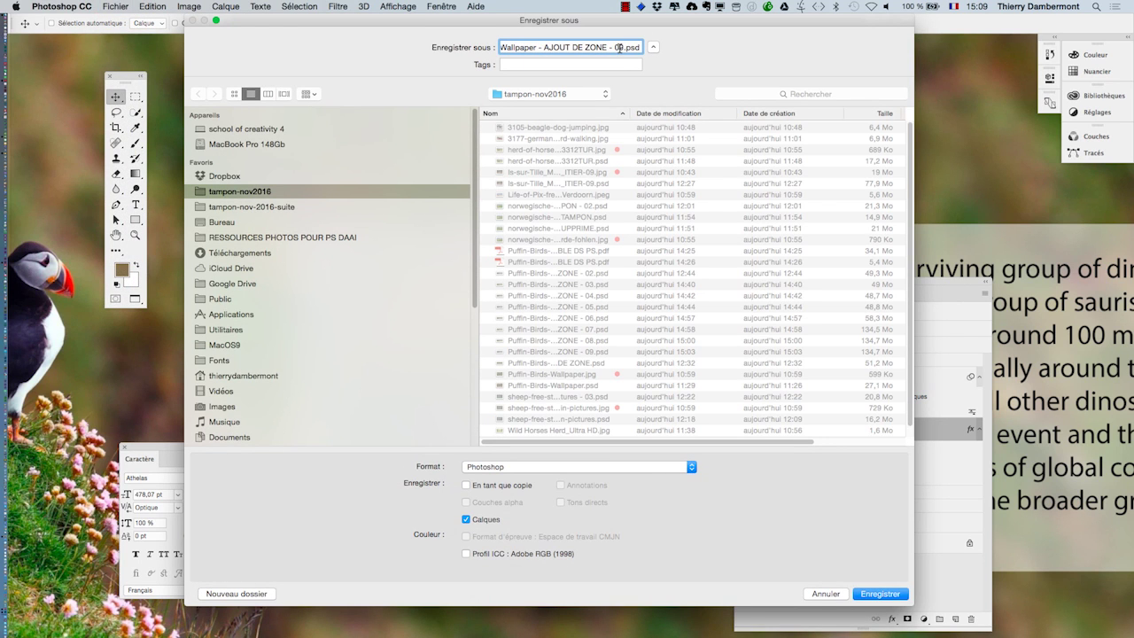